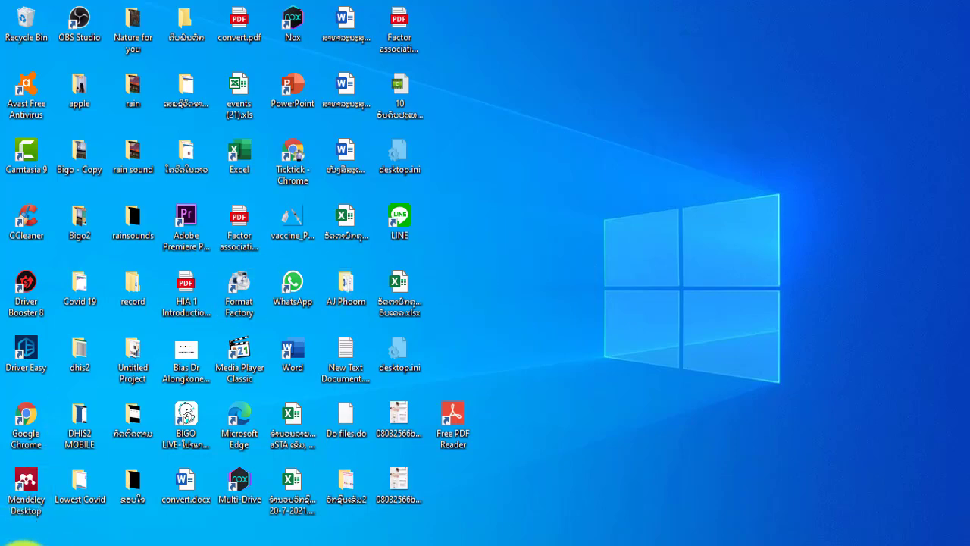
mouse_move(94, 543)
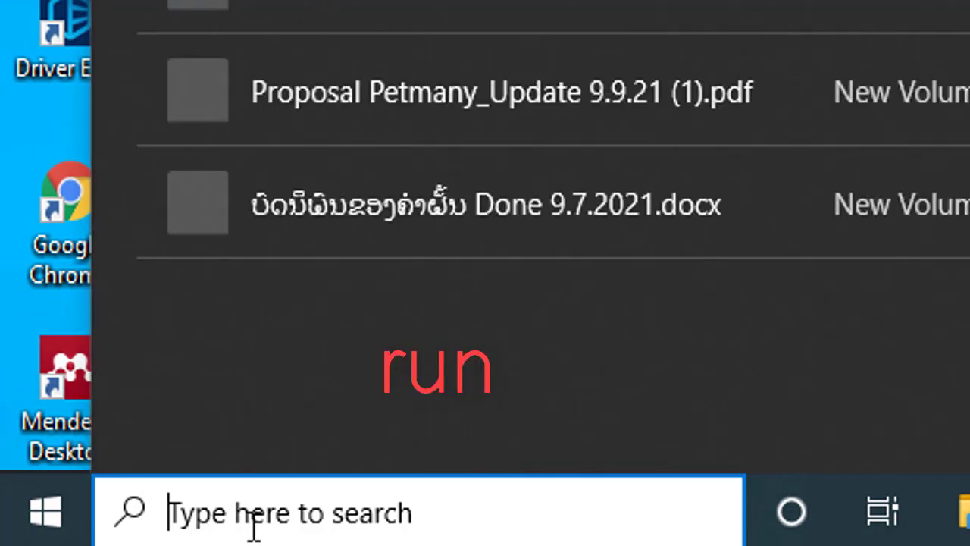
text(run)
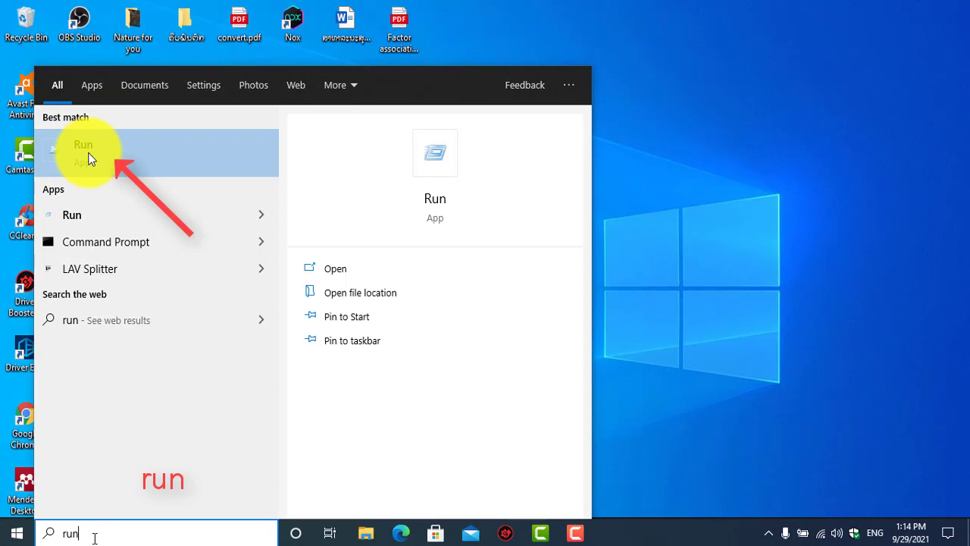
click(88, 152)
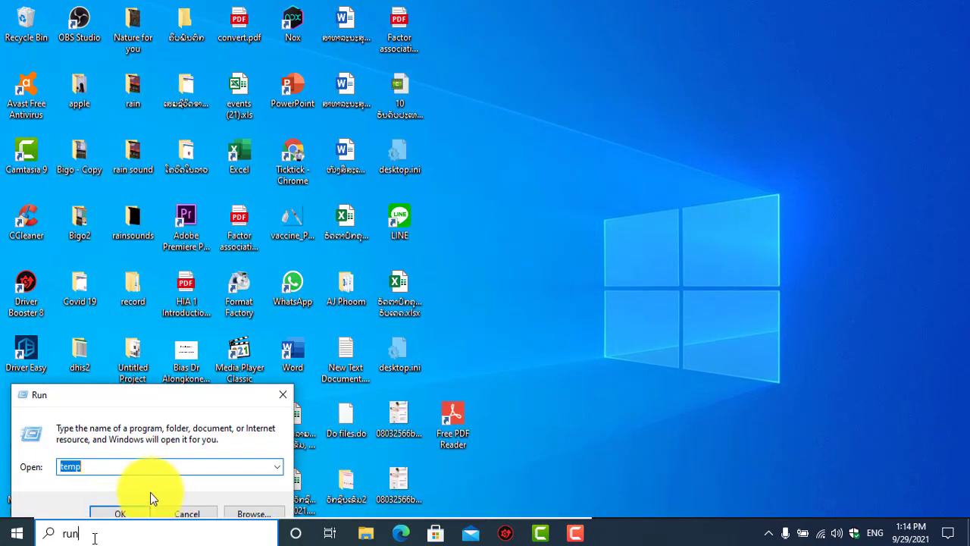
key(BackSpace)
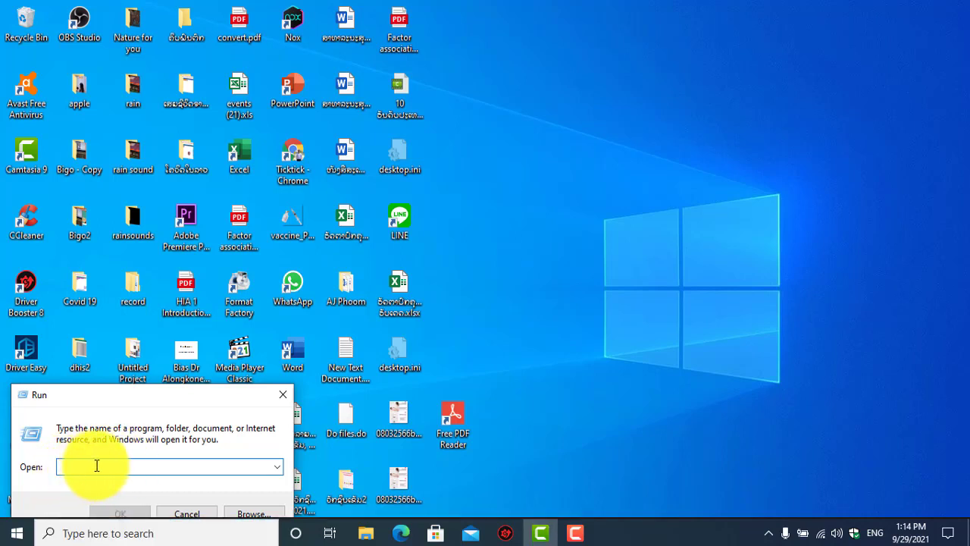
click(283, 396)
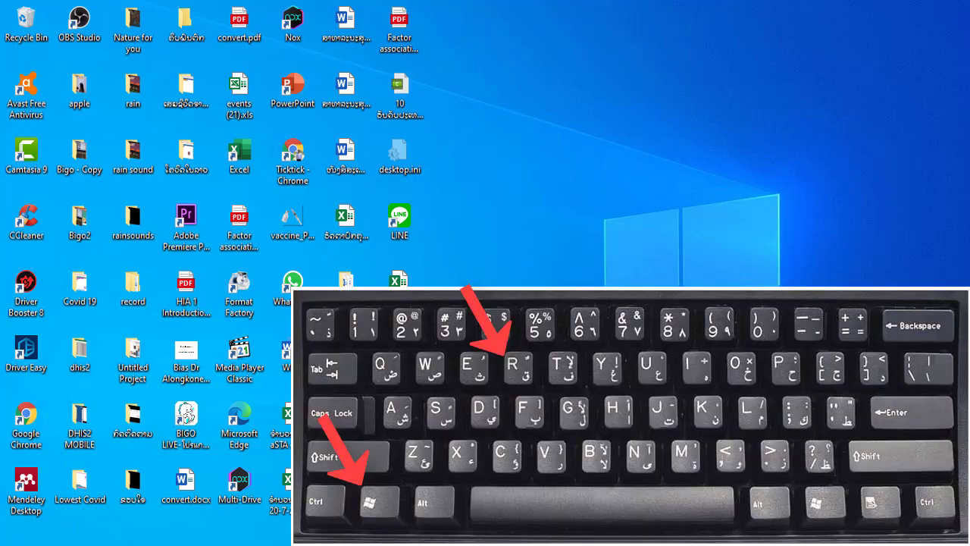
Step: Open the Windows Temp folder by running the command temp from the Run dialog
key(super+r)
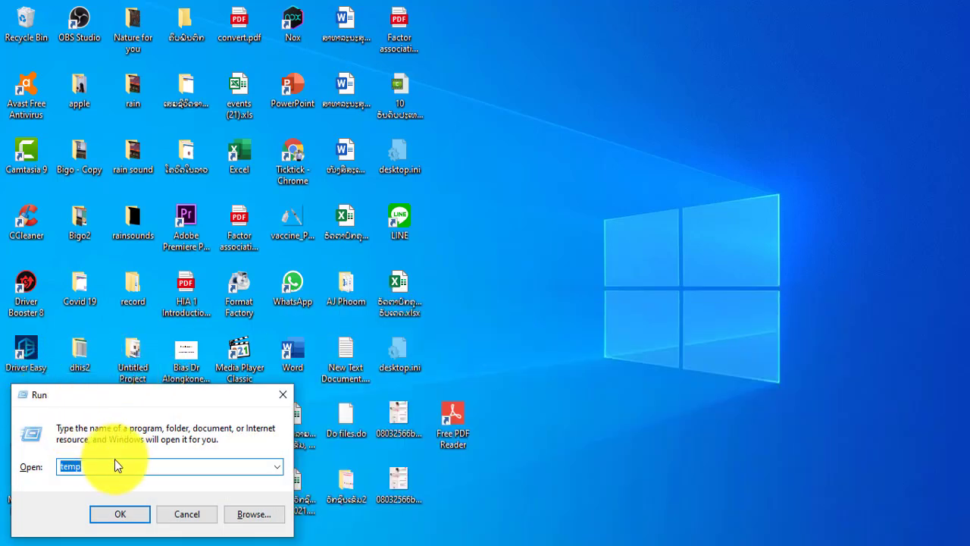
key(BackSpace)
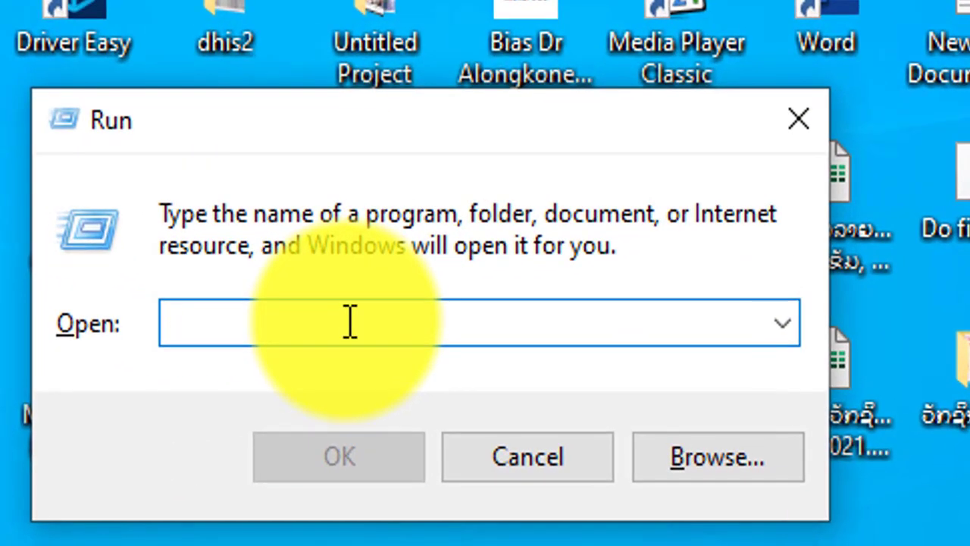
text(t)
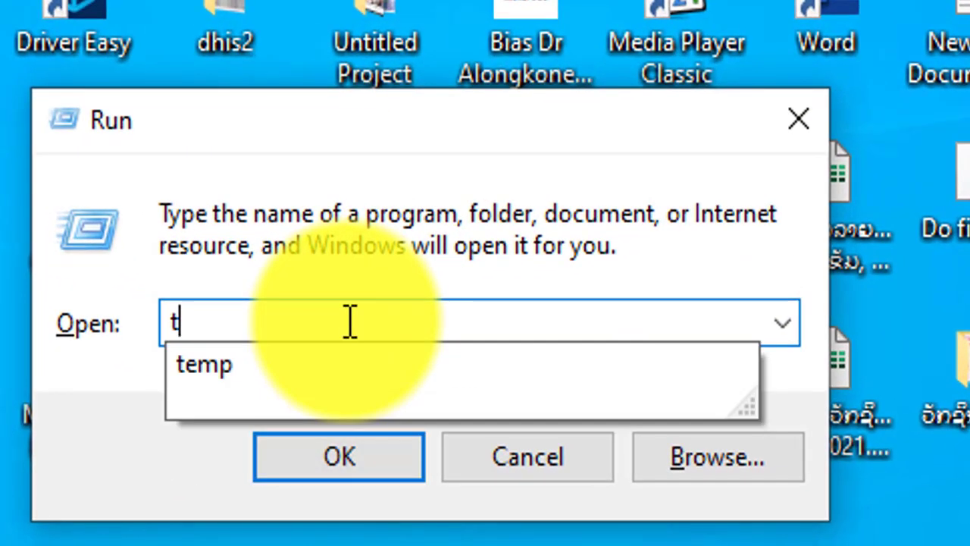
text(em)
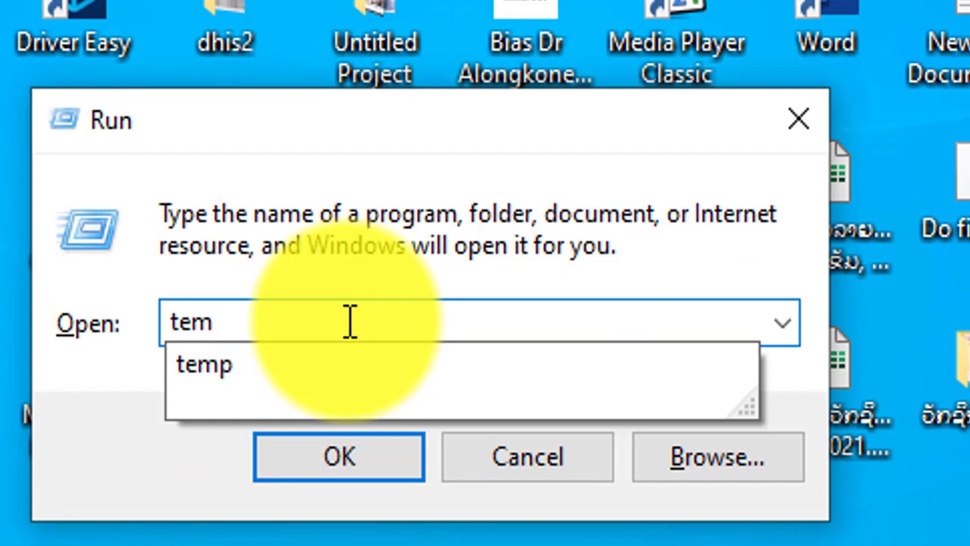
text(p)
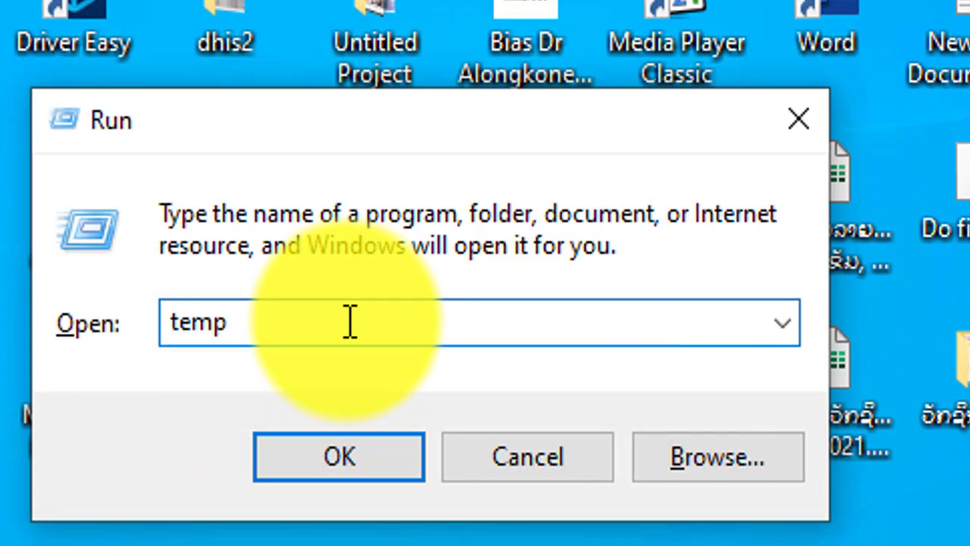
click(333, 455)
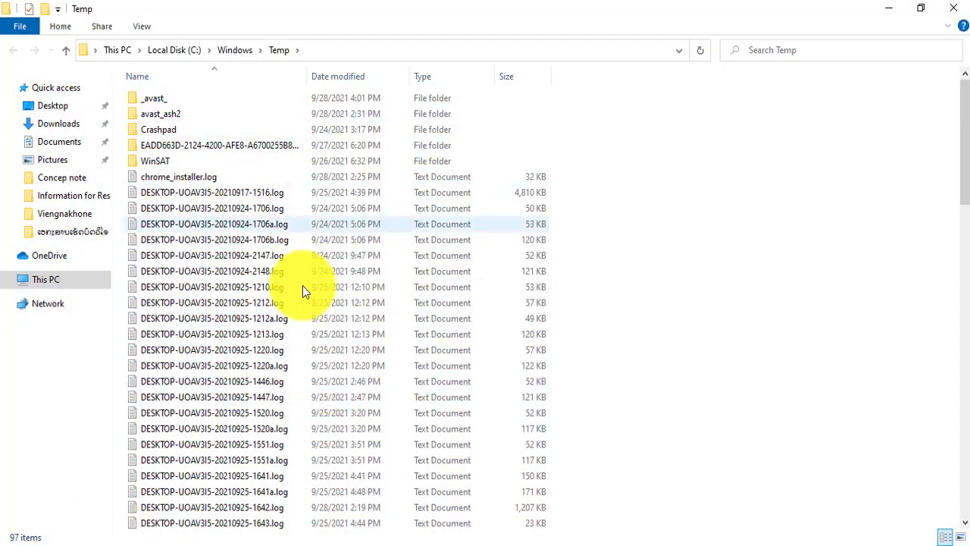
Step: Permanently delete all items in the Windows Temp folder with administrator permission, dismiss the in-use item prompt, and close the folder window
drag(968, 144, 961, 208)
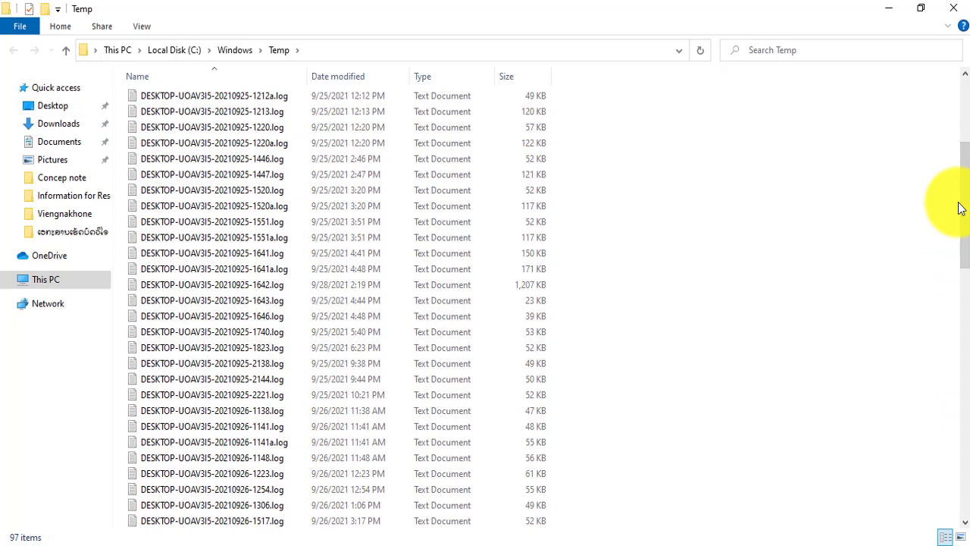
drag(961, 208, 967, 131)
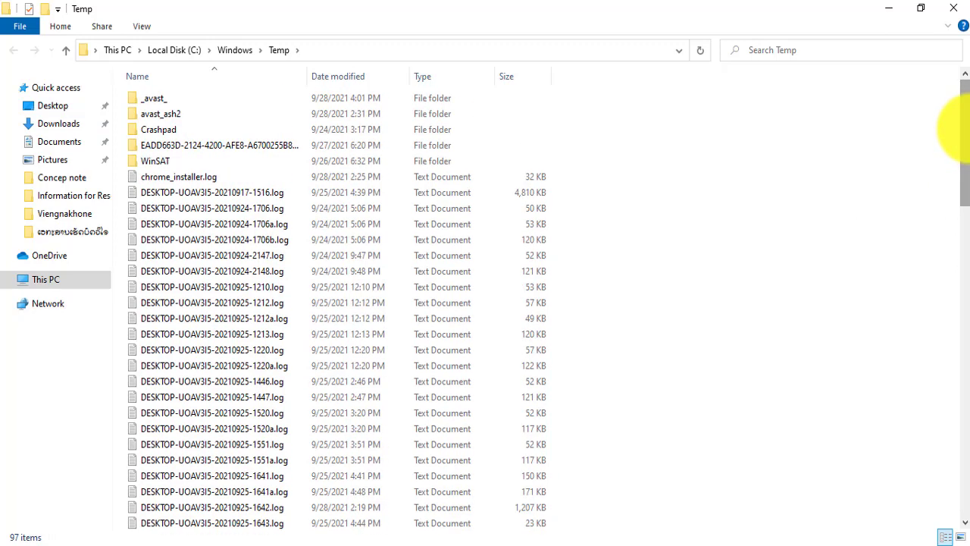
drag(963, 129, 956, 470)
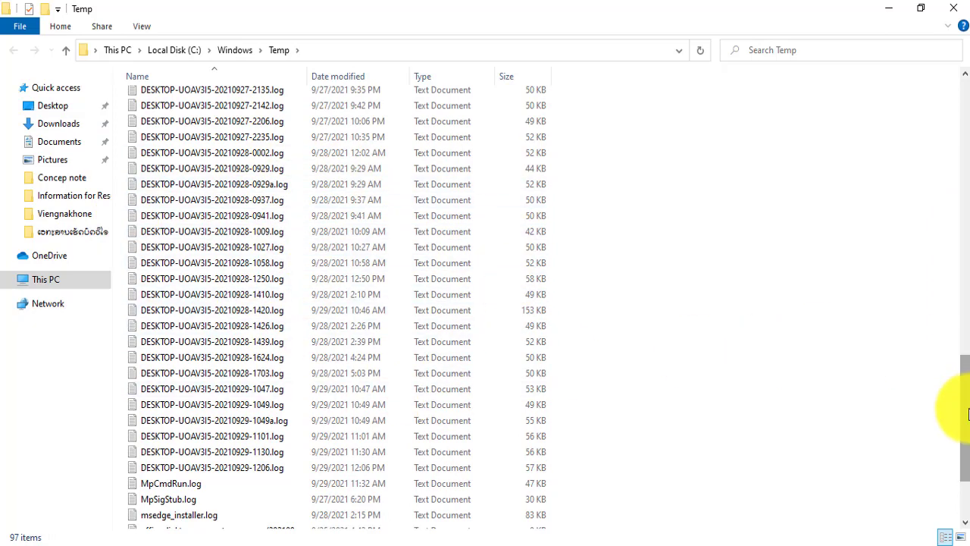
drag(967, 414, 952, 97)
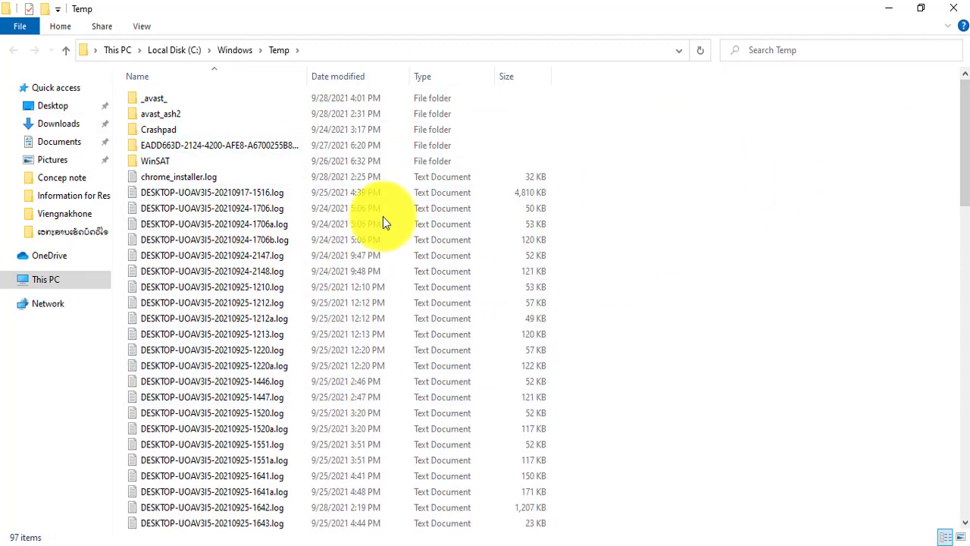
drag(952, 190, 957, 76)
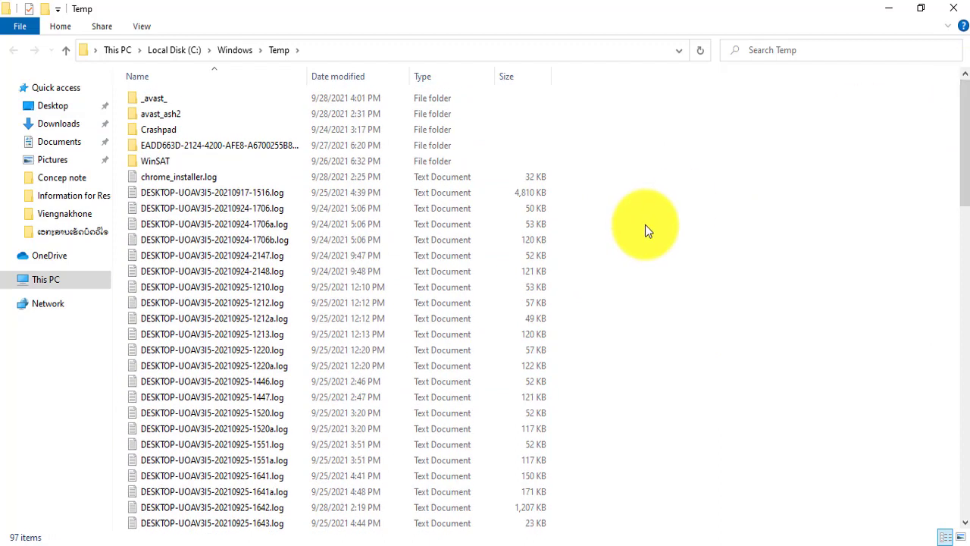
key(ctrl+a)
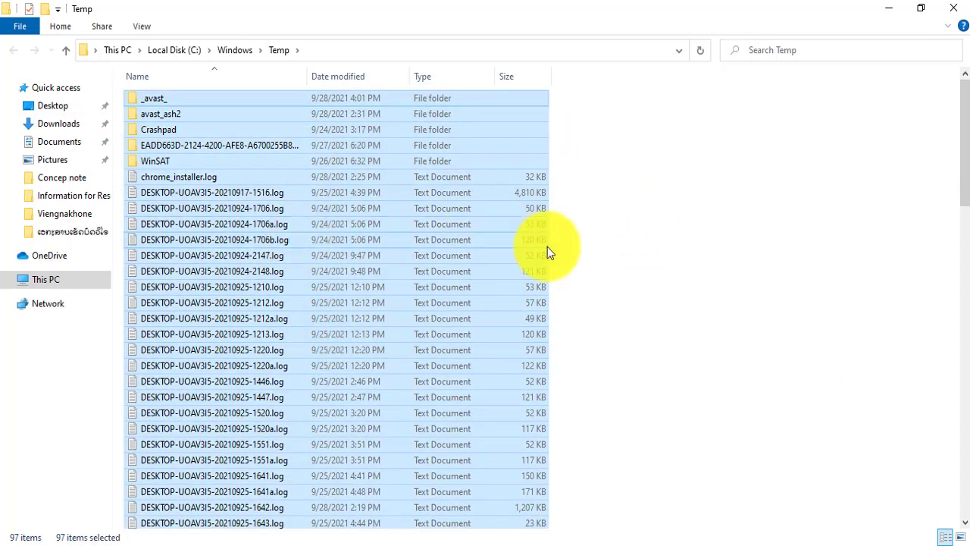
key(shift+Delete)
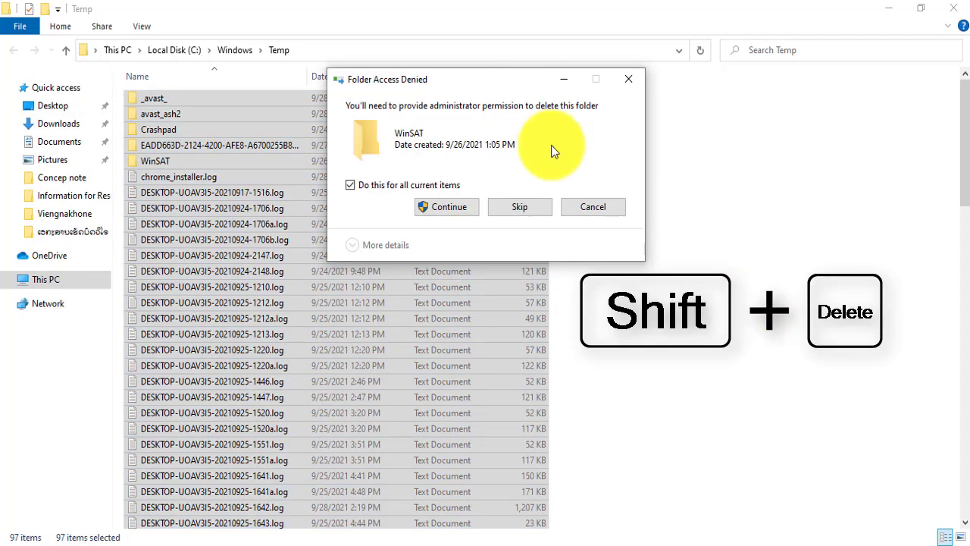
click(439, 208)
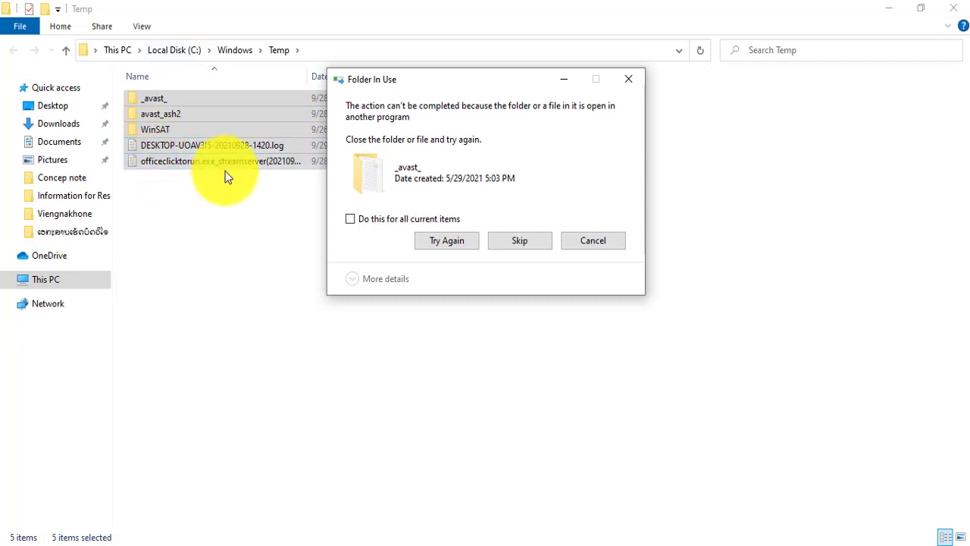
click(629, 81)
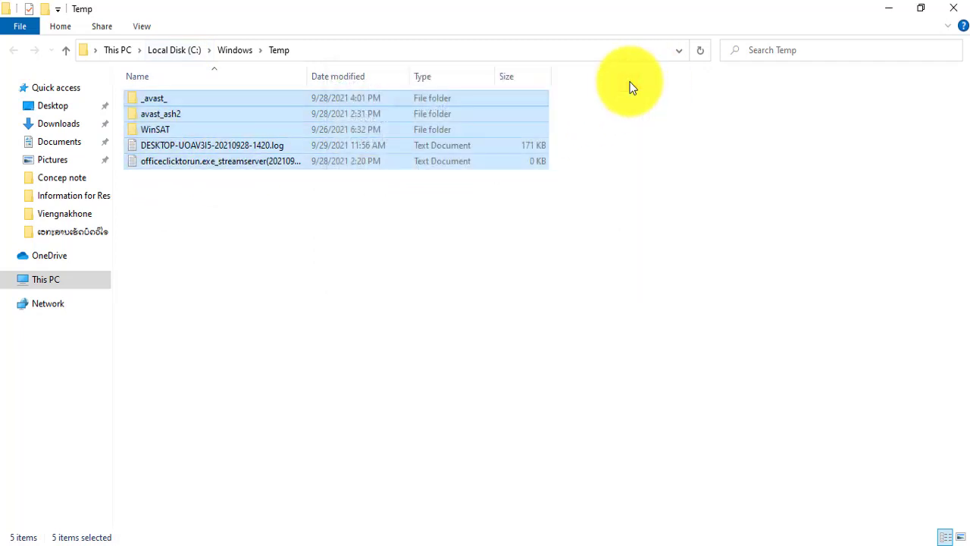
click(953, 9)
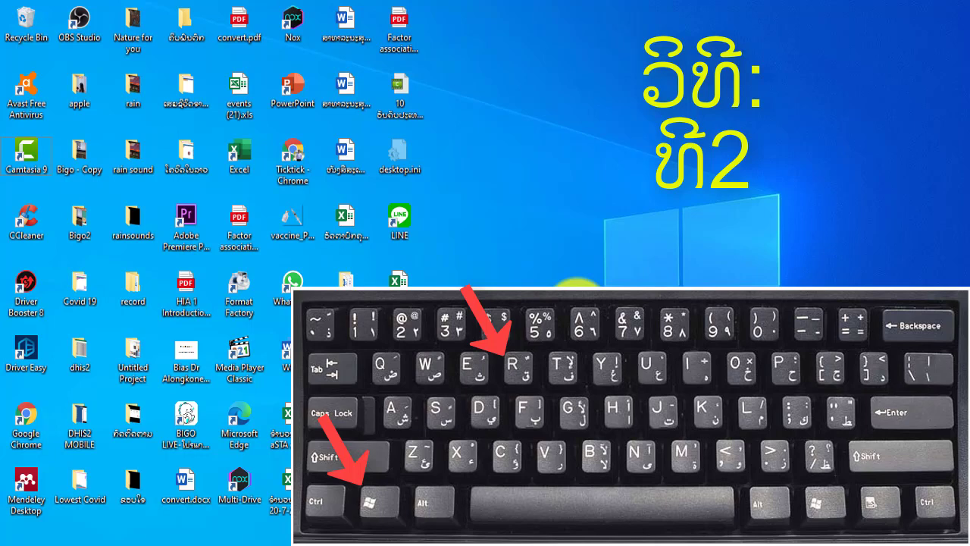
Step: Open the user profile's local Temp folder by running the command %temp% from the Run dialog
key(super+r)
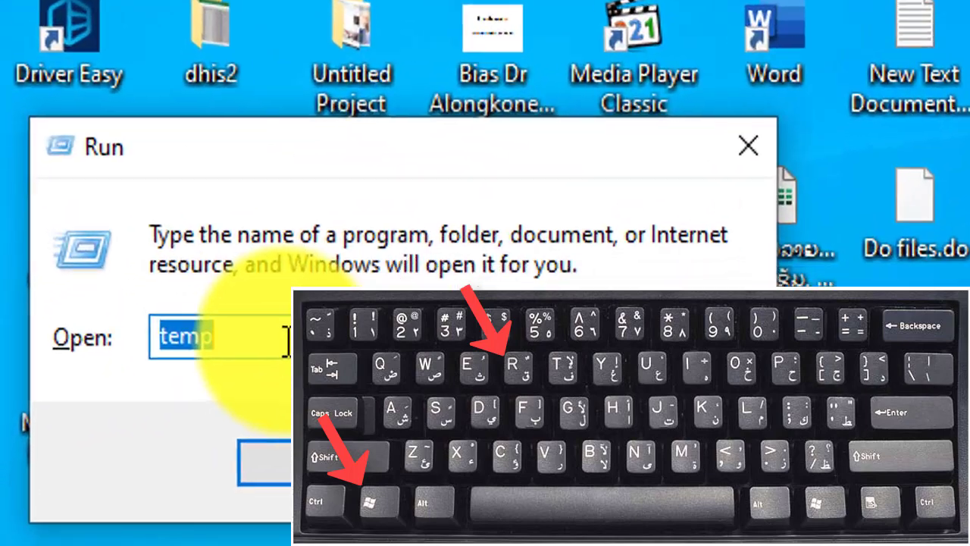
click(288, 341)
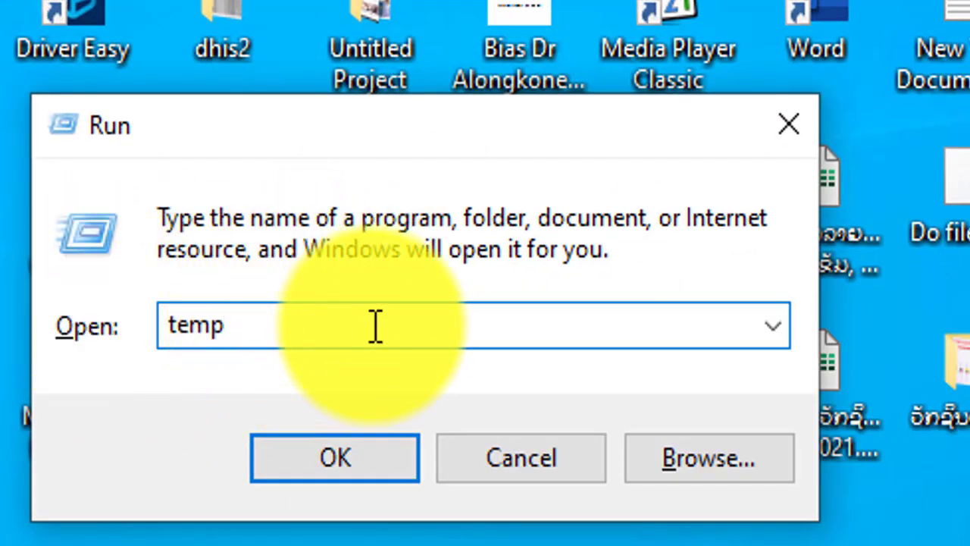
click(169, 328)
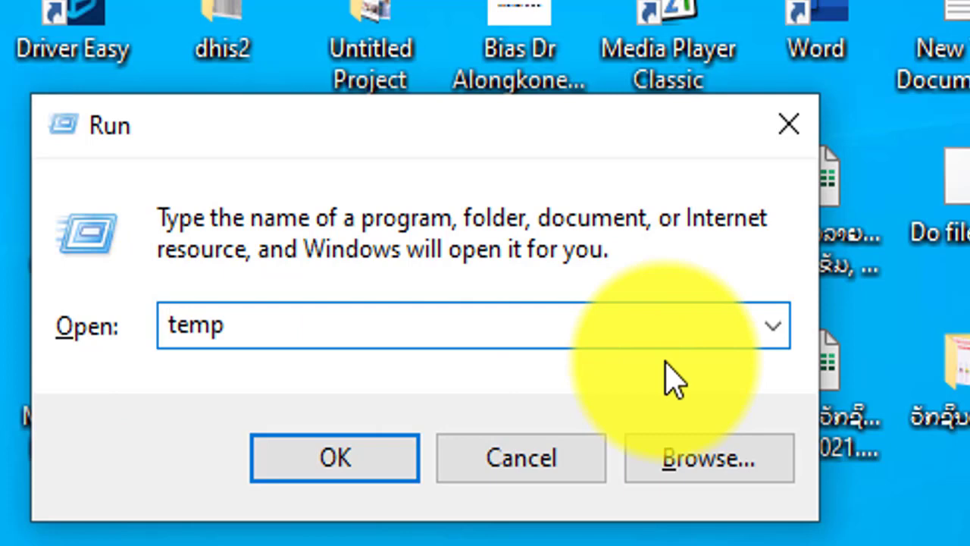
text(%)
click(447, 323)
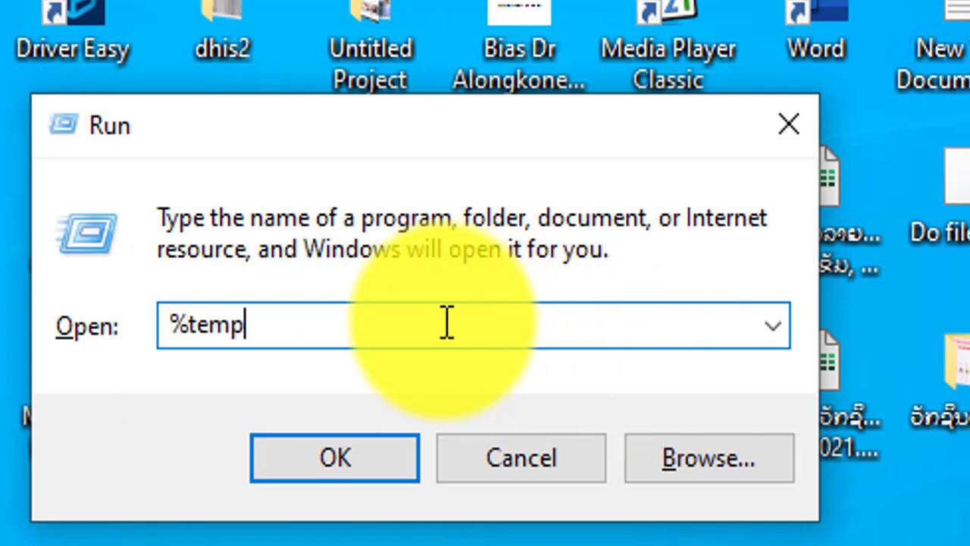
text(%)
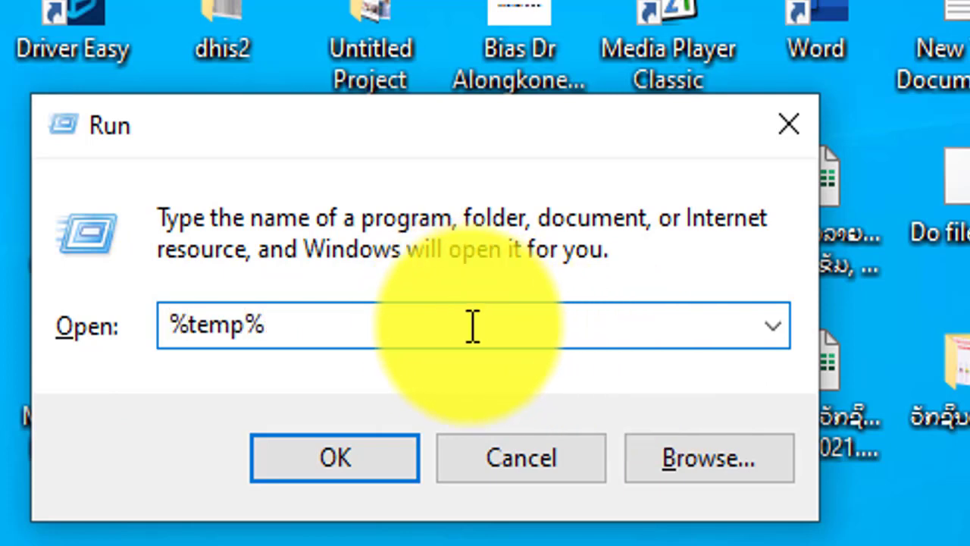
click(368, 470)
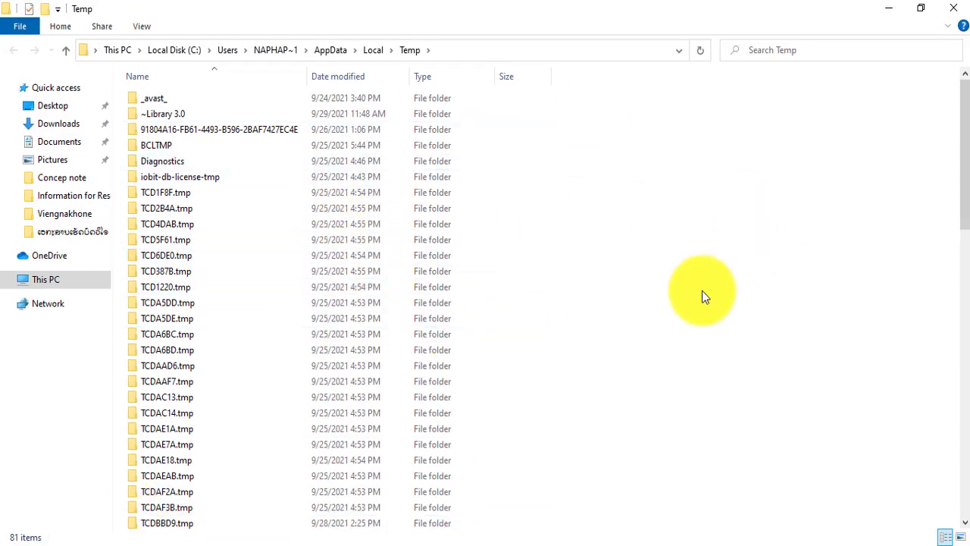
Step: Permanently delete all items in the user's local Temp folder, dismiss the in-use file prompt, and close the folder window
drag(963, 147, 965, 52)
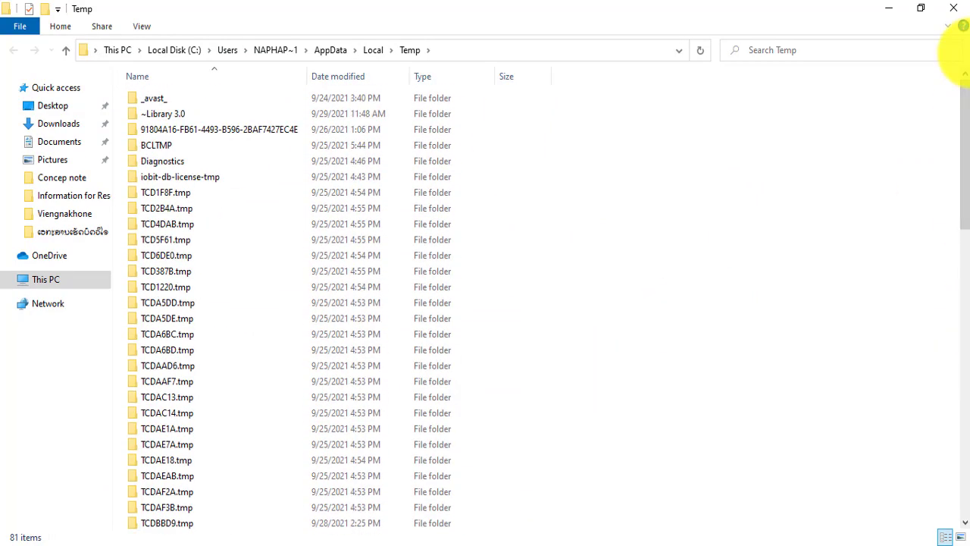
key(ctrl+a)
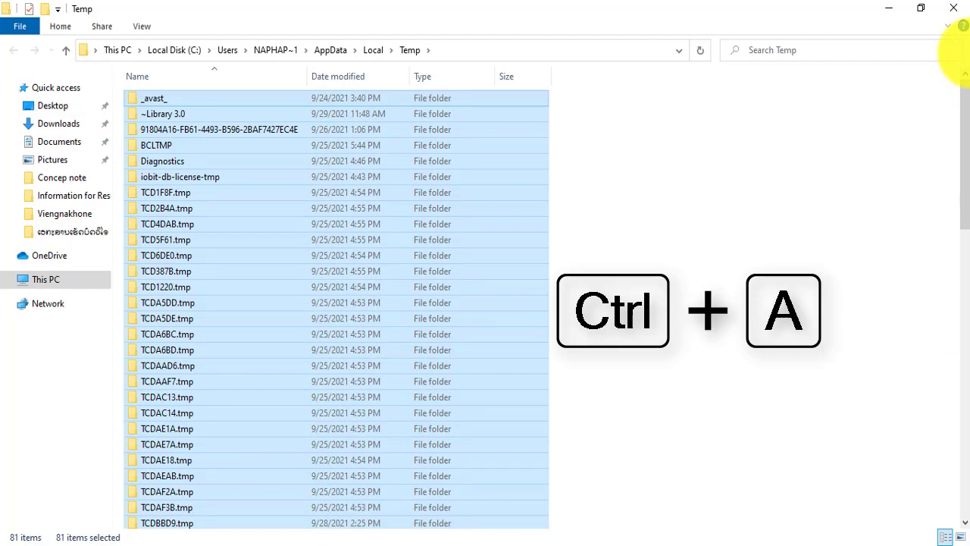
key(shift+Delete)
key(Return)
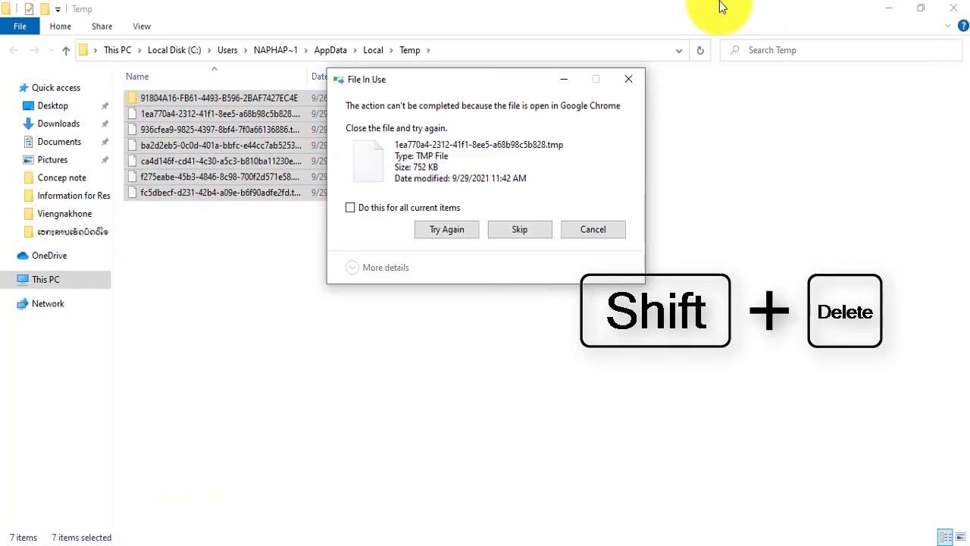
click(631, 79)
click(468, 267)
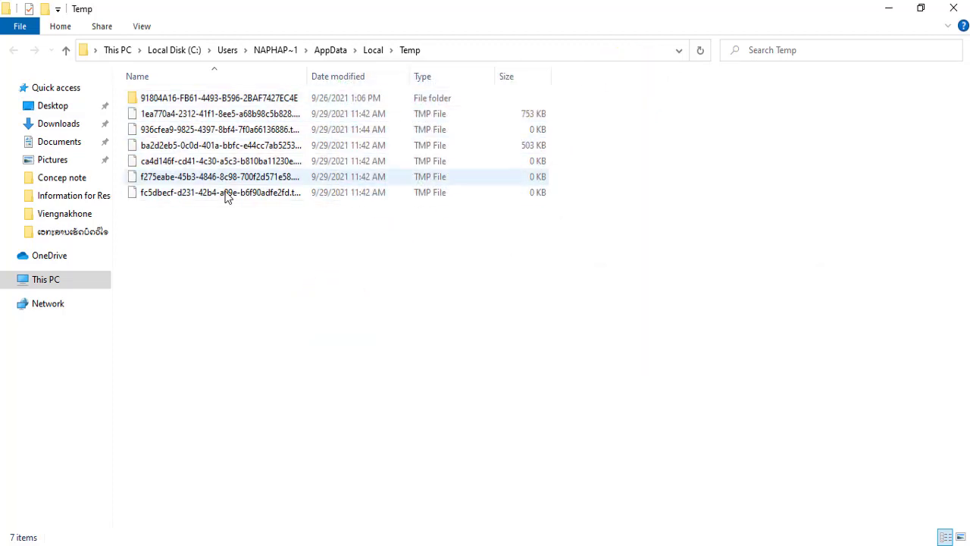
click(953, 9)
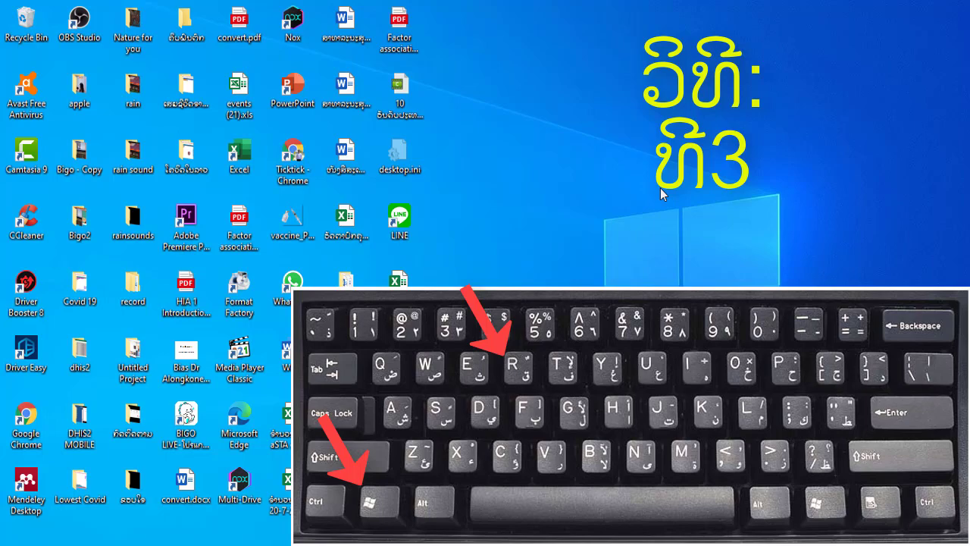
Step: Open the Windows Prefetch folder by running the command prefetch from the Run dialog and granting permanent access to the folder
key(super+r)
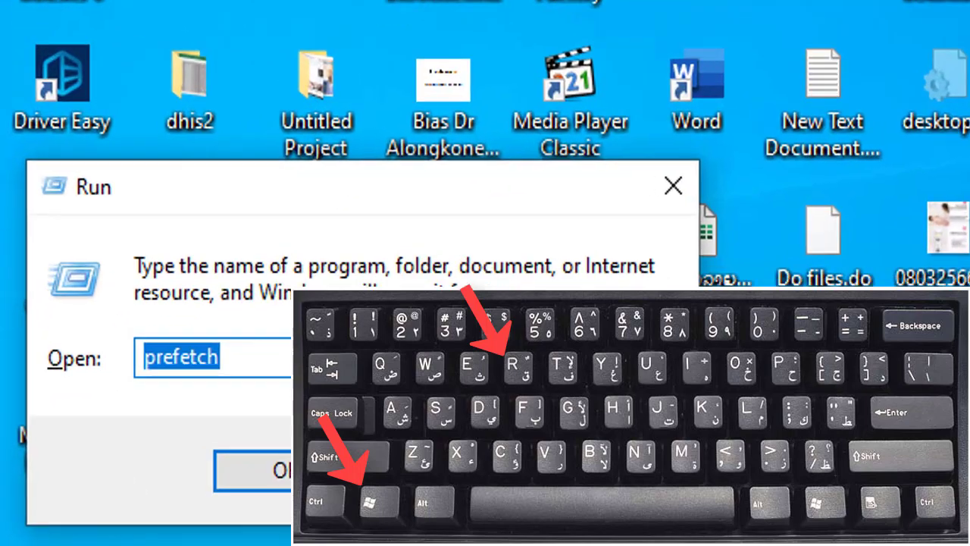
key(BackSpace)
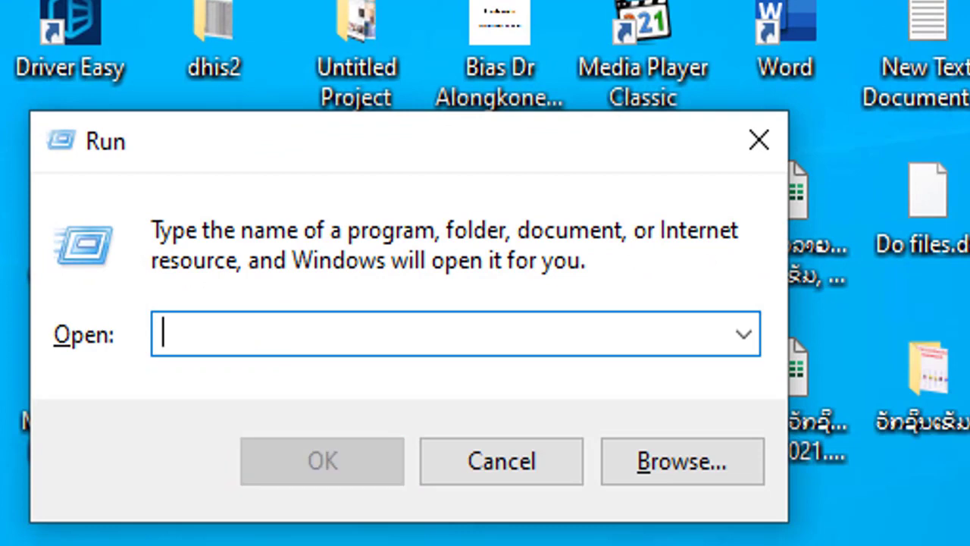
text(pre)
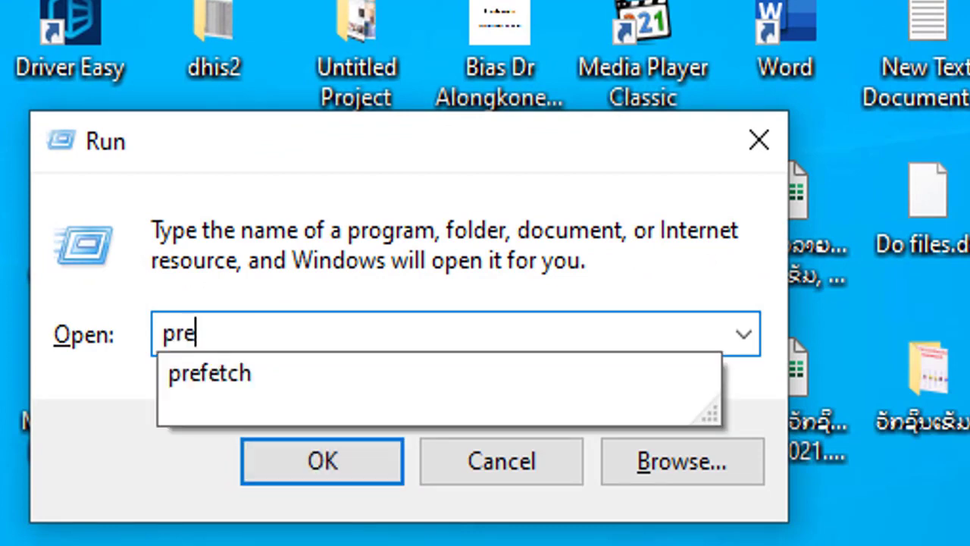
text(fet)
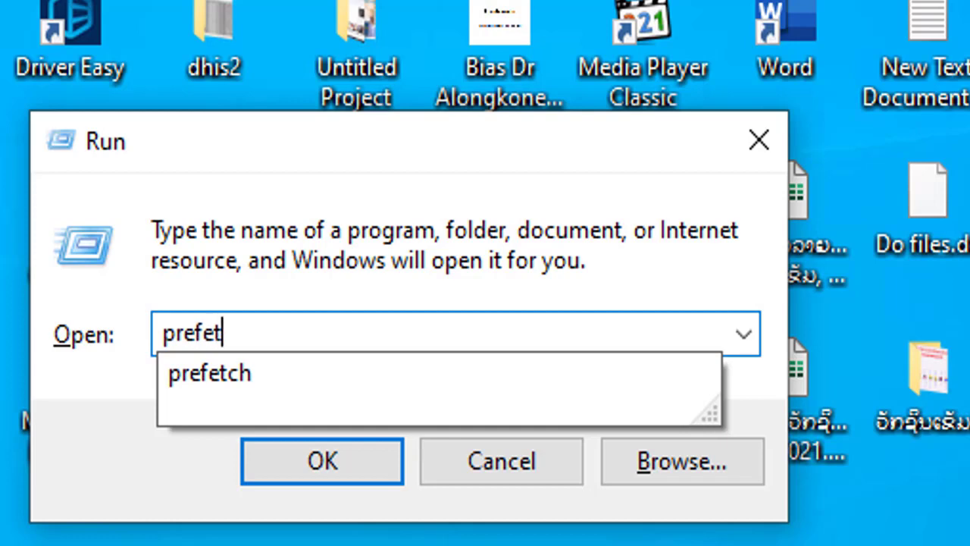
text(ch)
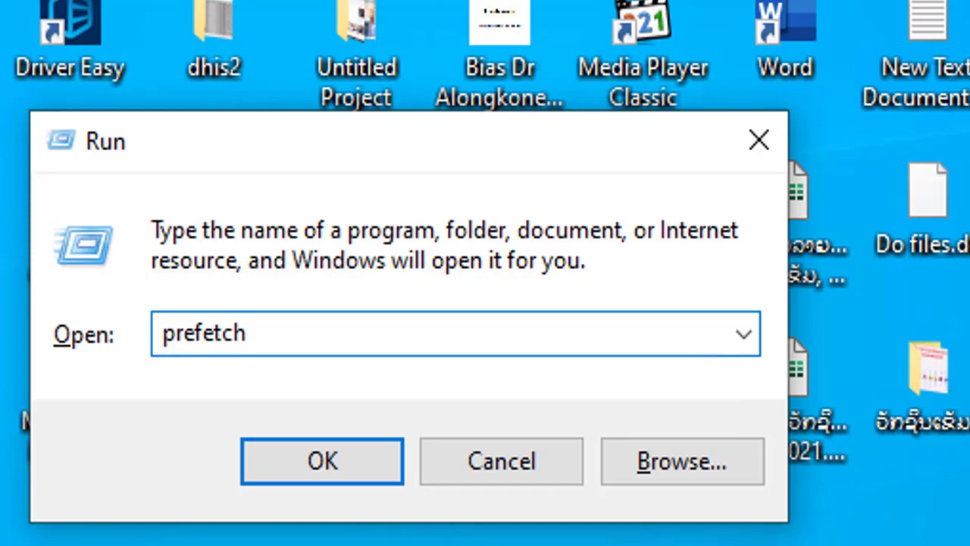
click(325, 469)
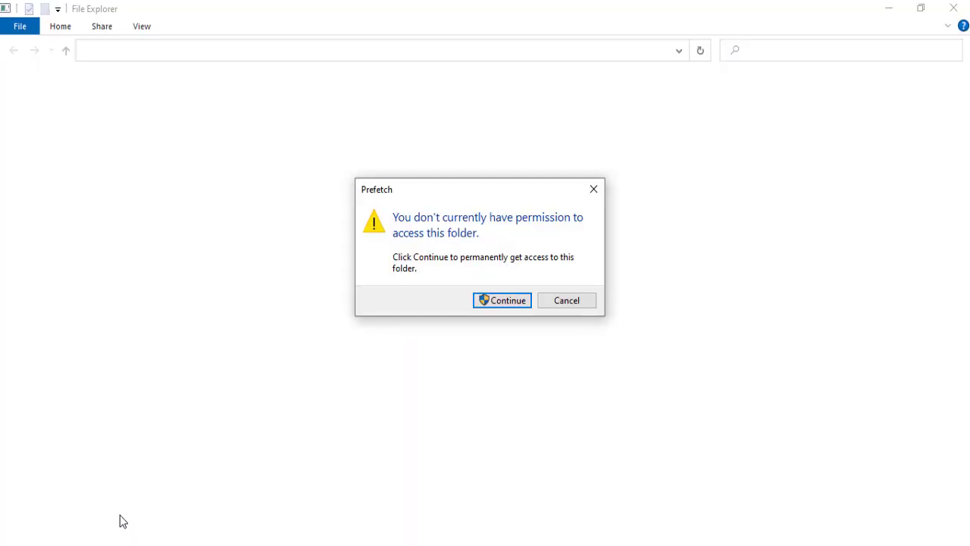
click(503, 304)
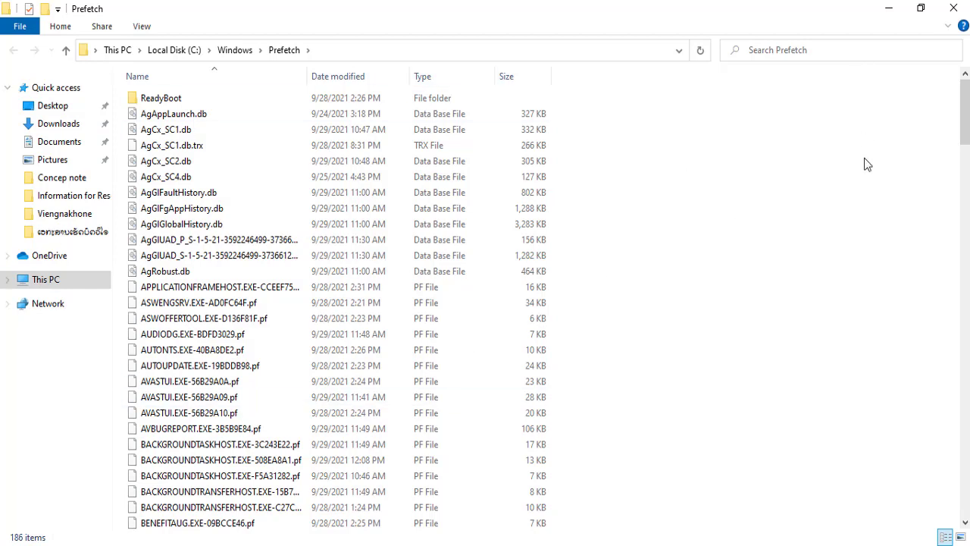
Step: Permanently delete all items in the Prefetch folder, dismiss the in-use file prompt, and close the folder window
key(ctrl+a)
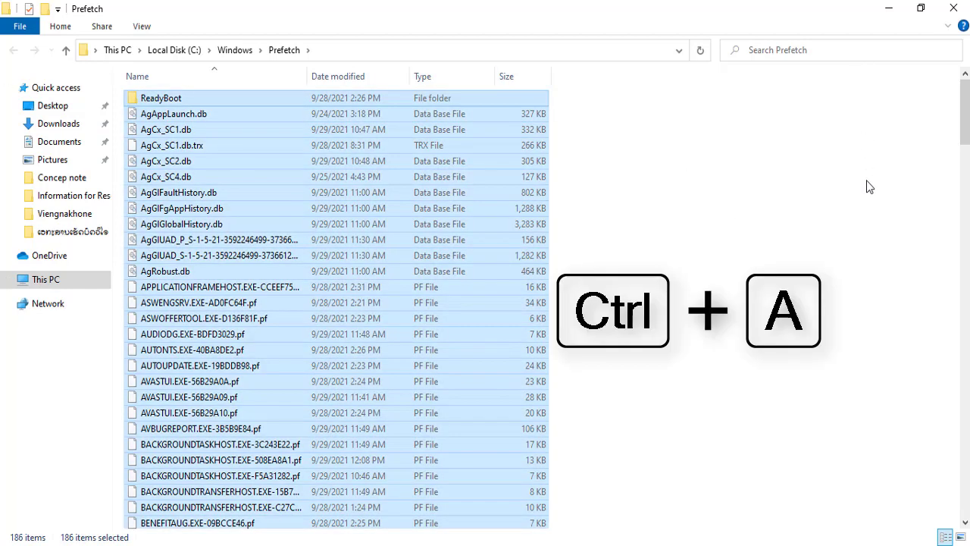
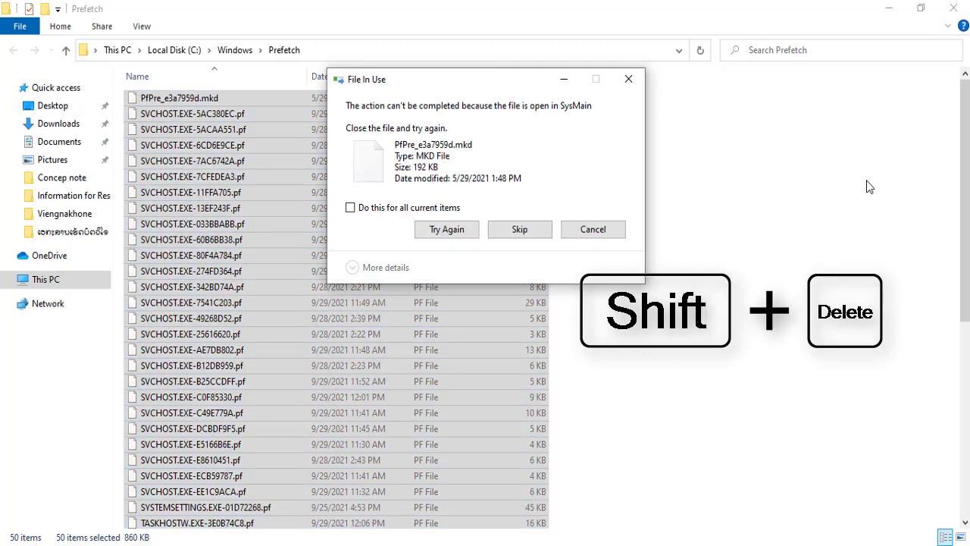
click(628, 78)
click(959, 7)
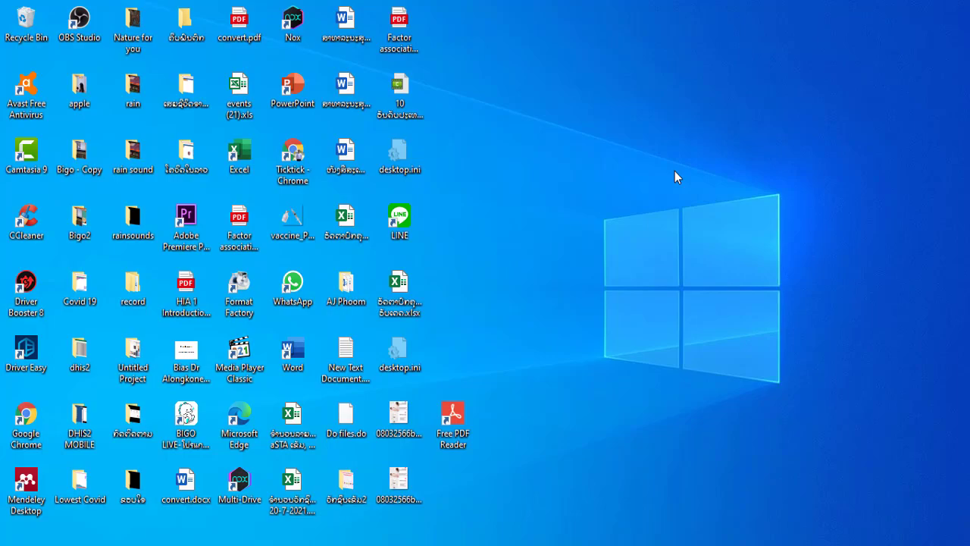
Step: Open the properties of Local Disk (C:) from This PC in File Explorer
click(351, 542)
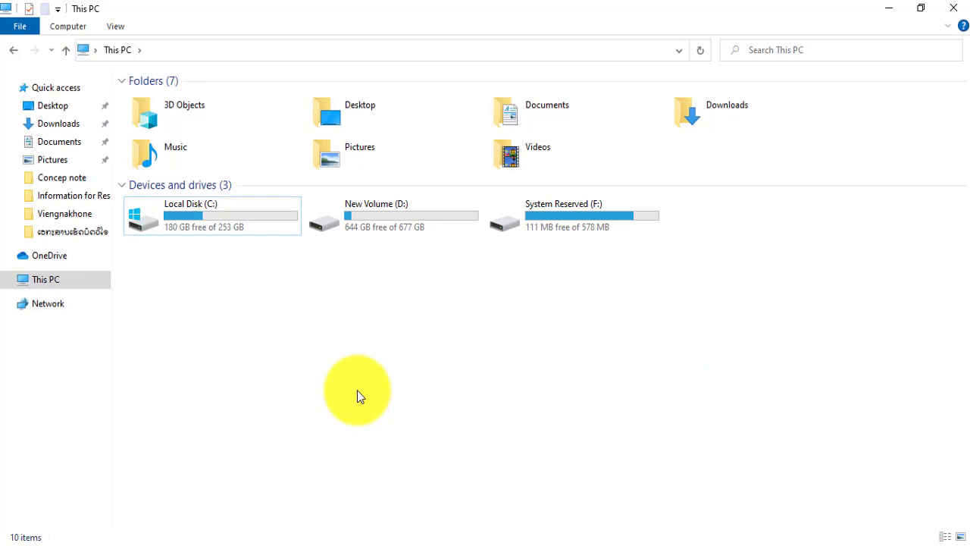
click(223, 229)
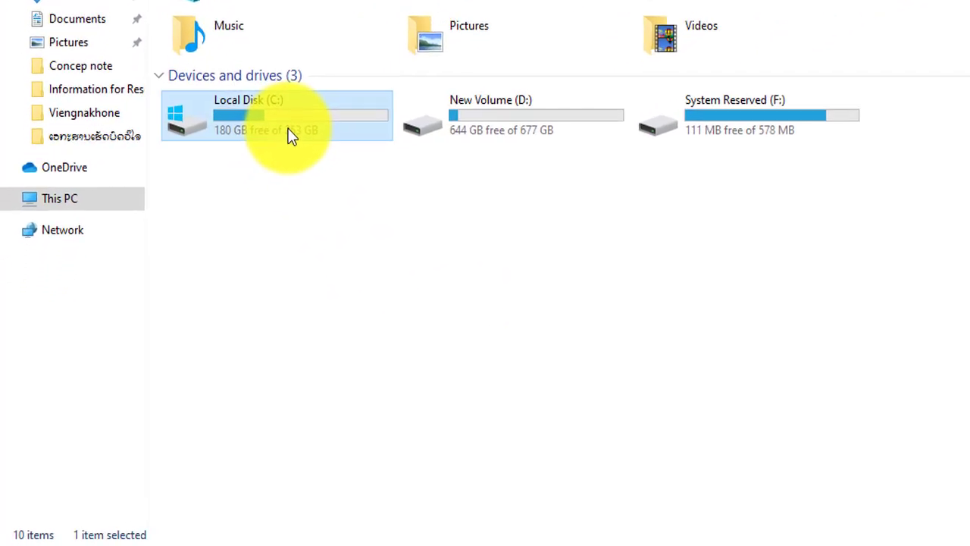
right_click(290, 129)
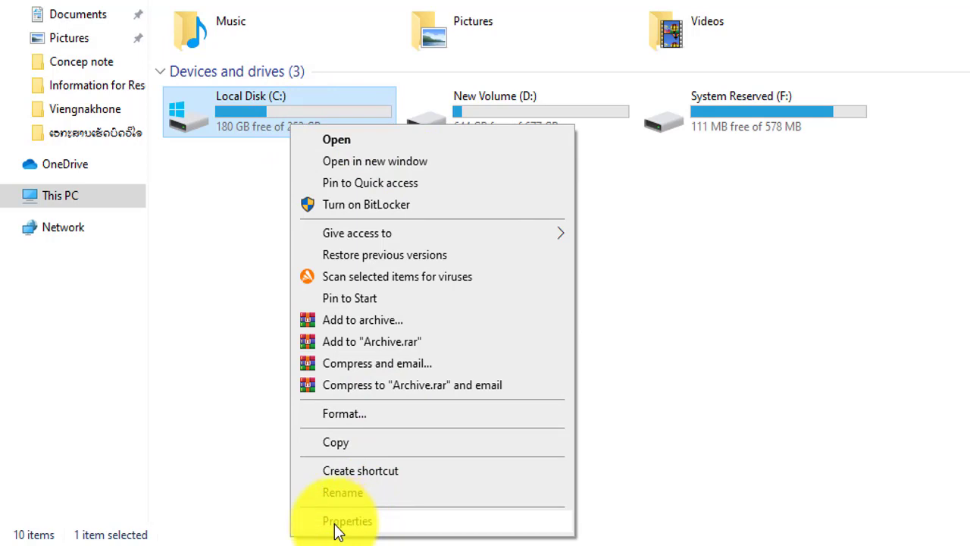
click(376, 522)
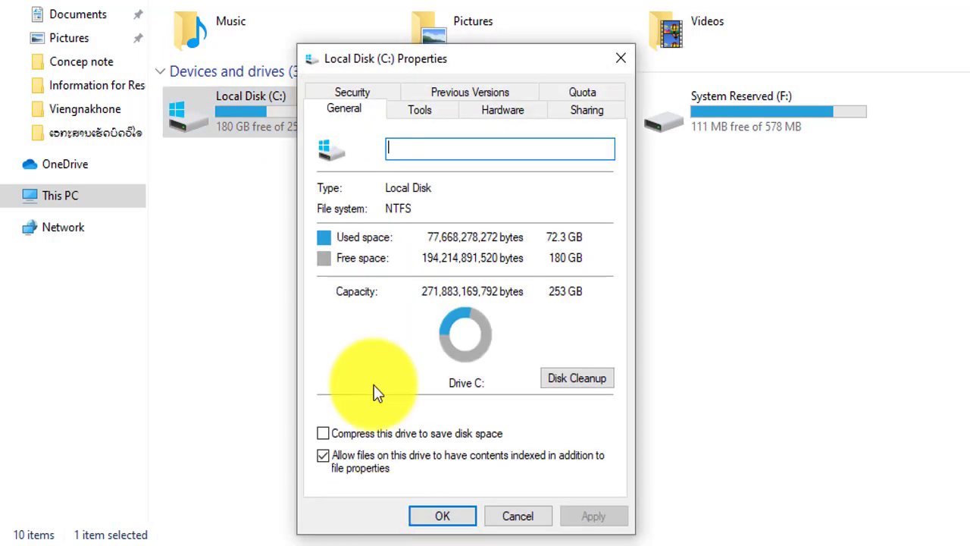
Step: Run Disk Cleanup on drive C: to permanently delete the preselected file categories, and close the drive properties
click(570, 379)
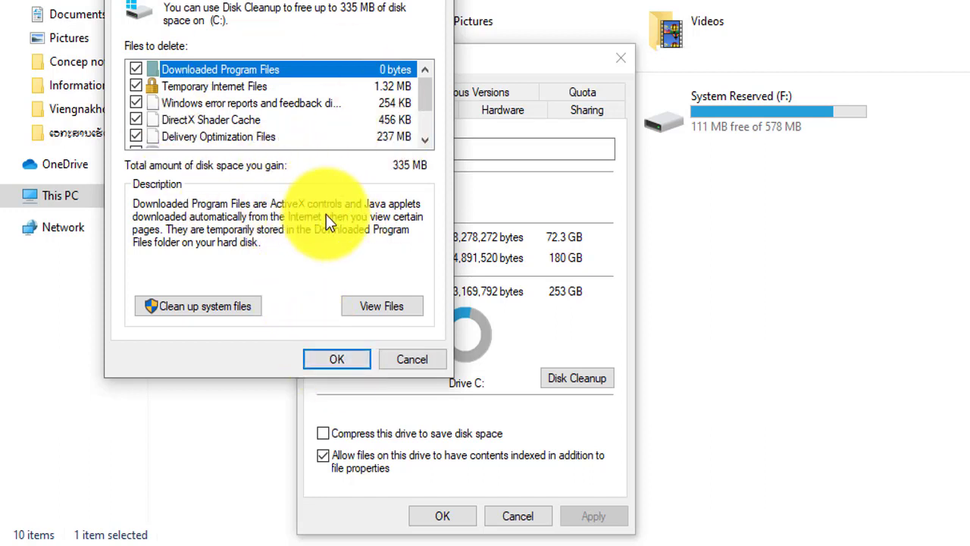
click(335, 359)
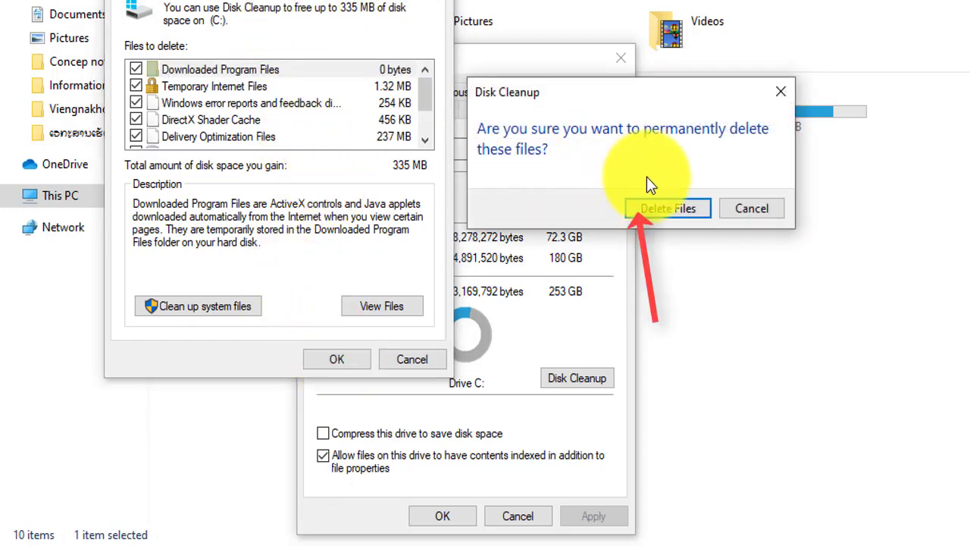
click(664, 210)
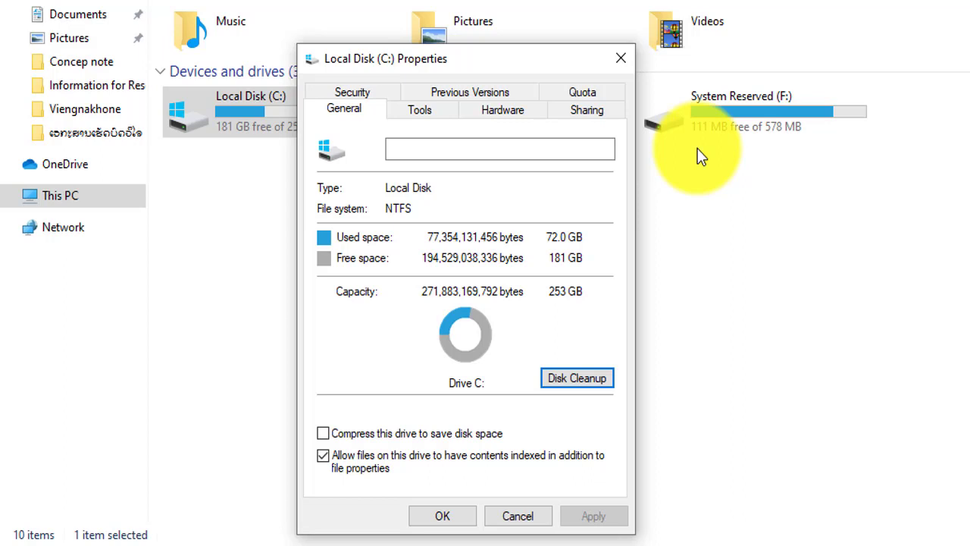
click(446, 514)
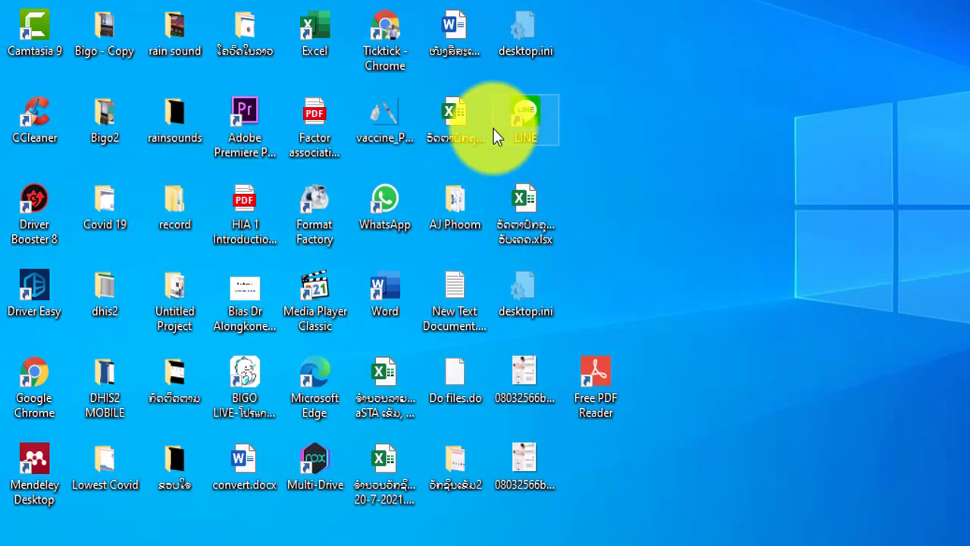
Step: Launch Google Chrome and open its Clear browsing data dialog
double_click(41, 402)
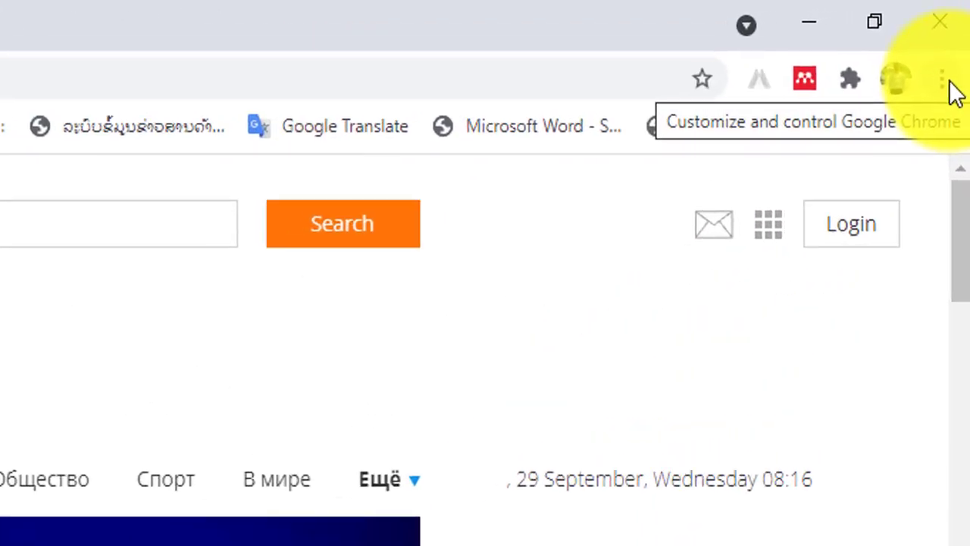
click(955, 47)
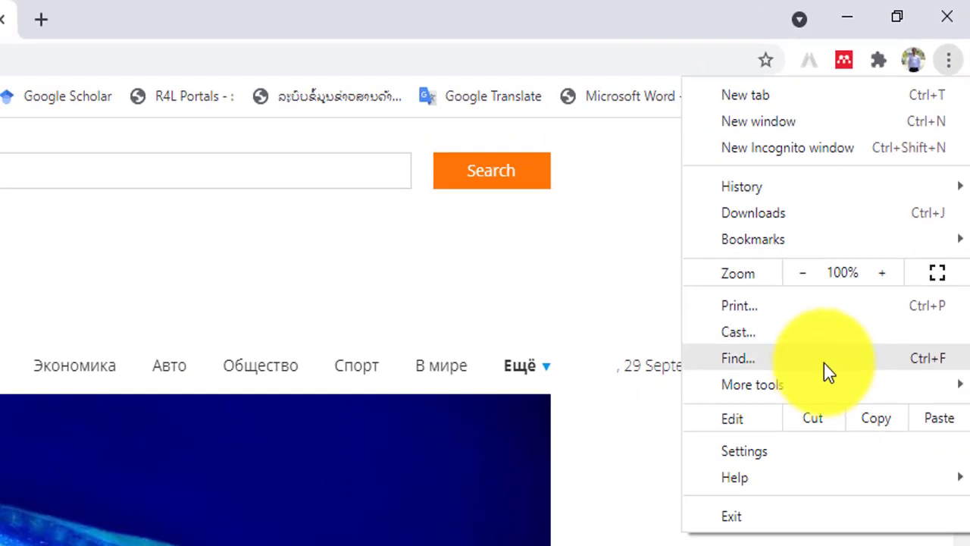
mouse_move(860, 396)
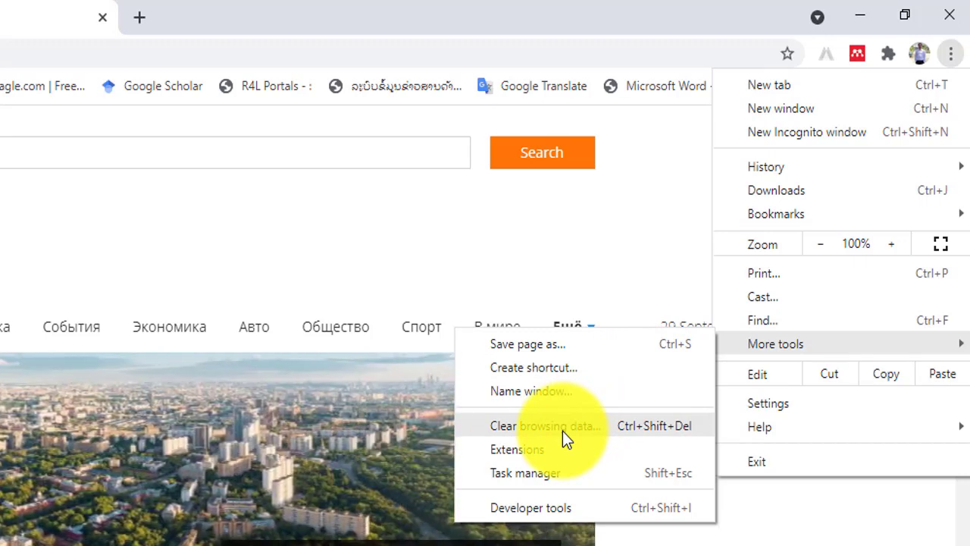
click(563, 431)
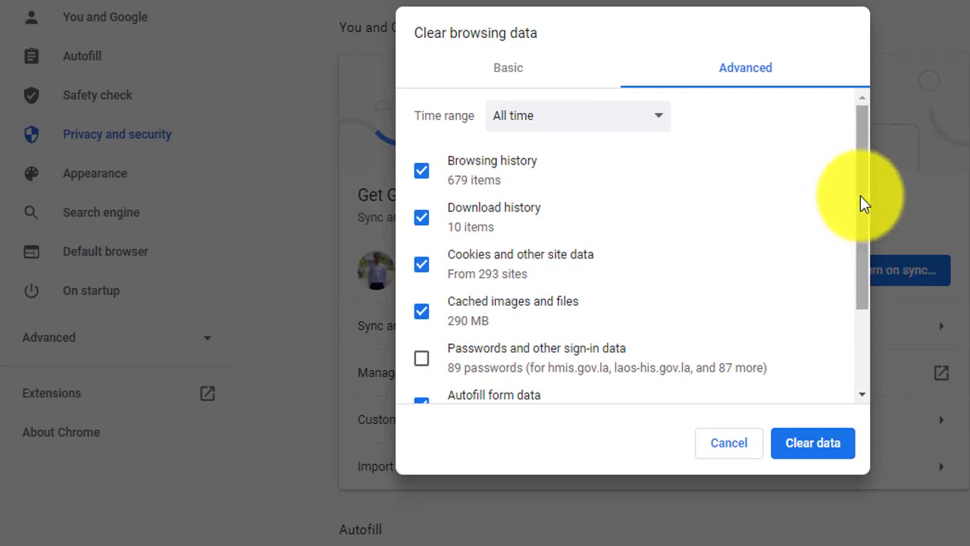
Step: Clear the checked advanced browsing data categories for all time, leaving passwords and other sign-in data unchecked, and close the browser
drag(861, 195, 862, 308)
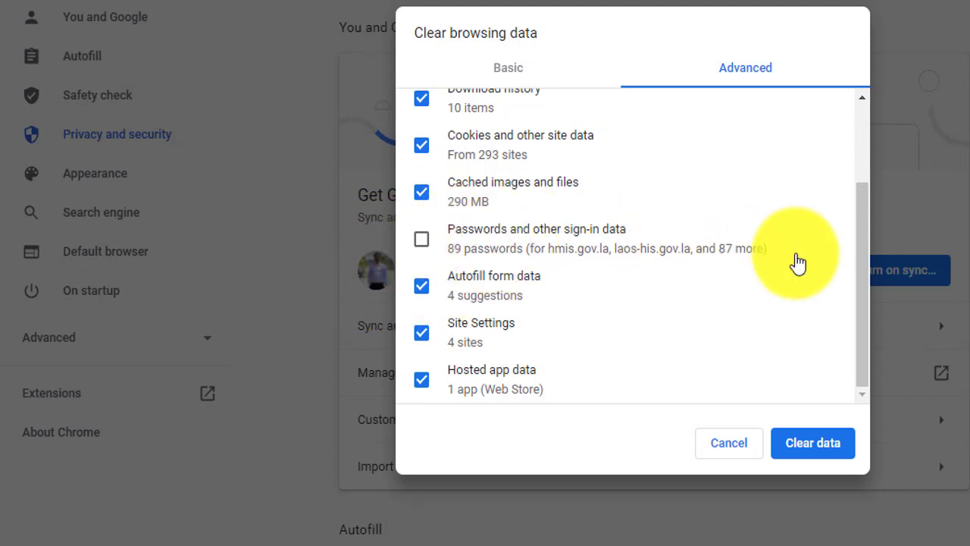
click(827, 459)
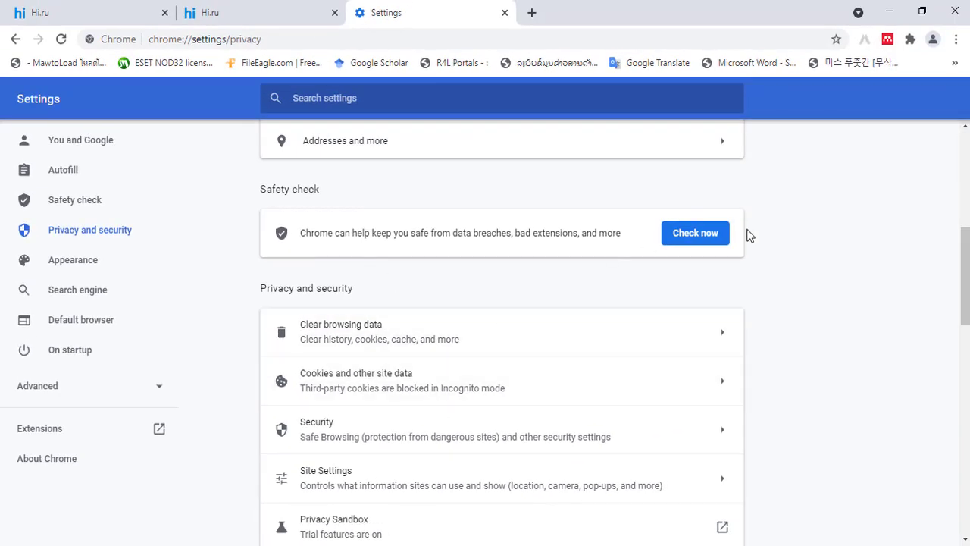
click(956, 14)
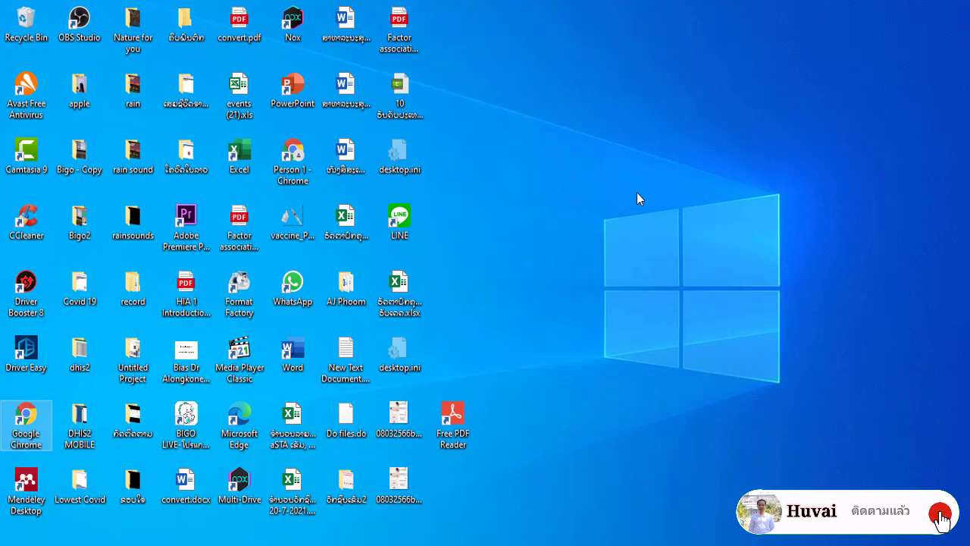